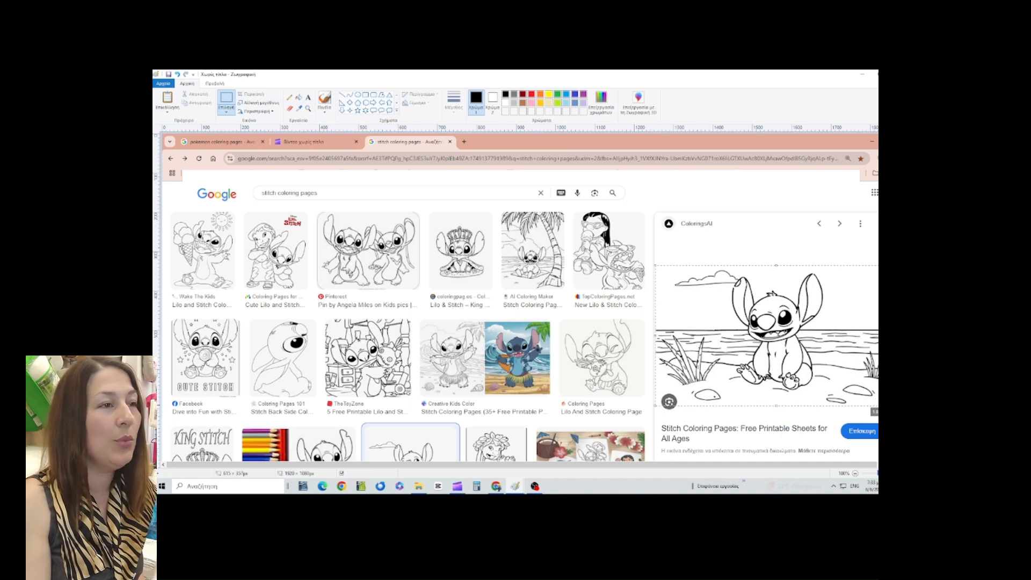
- Move the selected Stitch beach drawing out of the web preview and crop the picture to it
{"action": "mouse_move", "coordinate": [792, 346]}
{"action": "left_mouse_down"}
{"action": "mouse_move", "coordinate": [415, 329]}
{"action": "mouse_move", "coordinate": [732, 246]}
{"action": "mouse_move", "coordinate": [627, 163]}
{"action": "mouse_move", "coordinate": [486, 170]}
{"action": "mouse_move", "coordinate": [413, 214]}
{"action": "mouse_move", "coordinate": [390, 284]}
{"action": "mouse_move", "coordinate": [458, 296]}
{"action": "mouse_move", "coordinate": [464, 313]}
{"action": "left_mouse_up"}
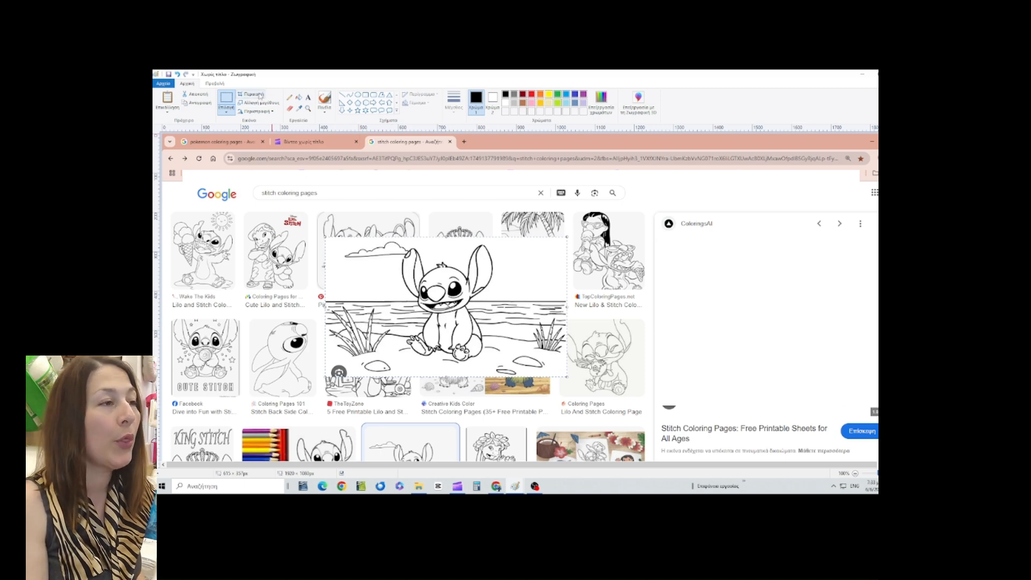
{"action": "left_click", "coordinate": [254, 94]}
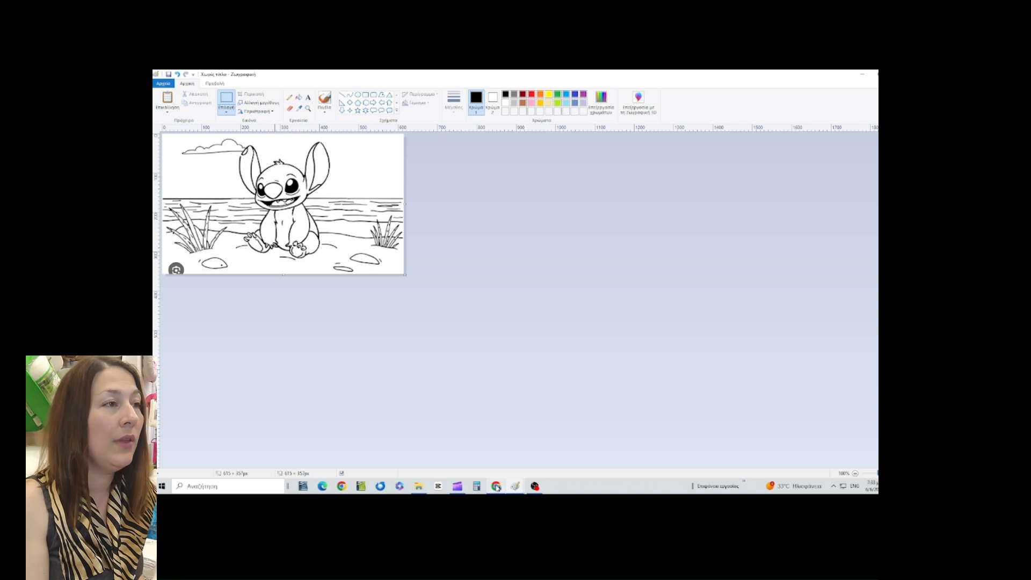
- Capture the browser's Pokémon coloring pages results with the large Pikachu preview and paste the screenshot into a new Paint window
{"action": "left_click", "coordinate": [496, 486]}
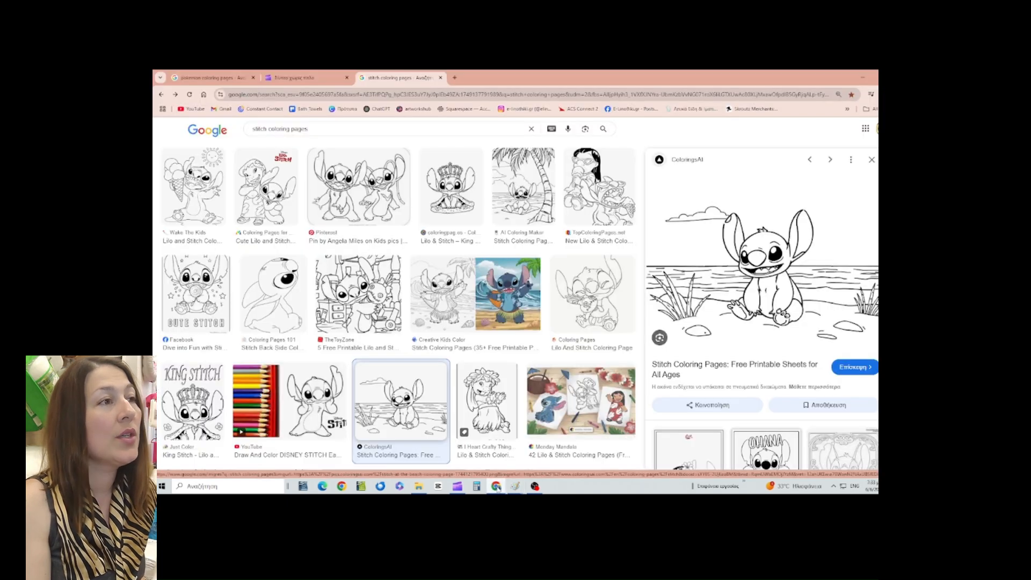
{"action": "left_click", "coordinate": [195, 80]}
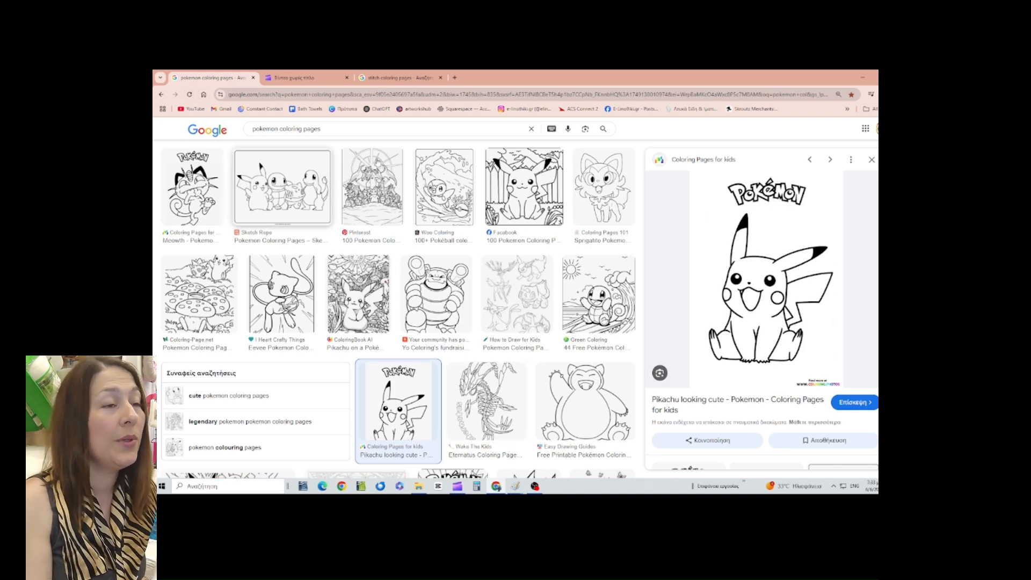
{"action": "left_click", "coordinate": [162, 487]}
{"action": "left_click", "coordinate": [386, 420]}
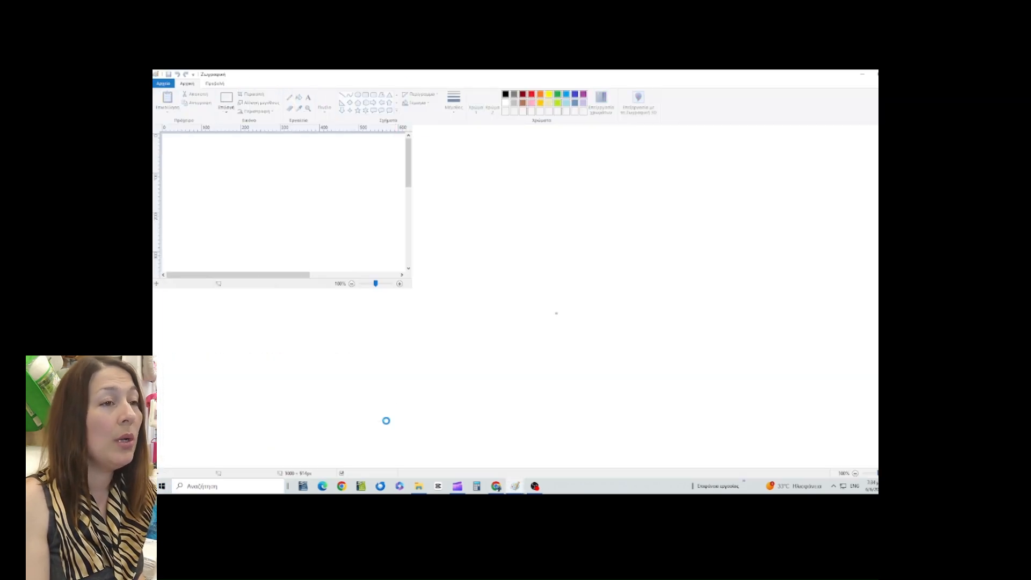
{"action": "left_click", "coordinate": [167, 100]}
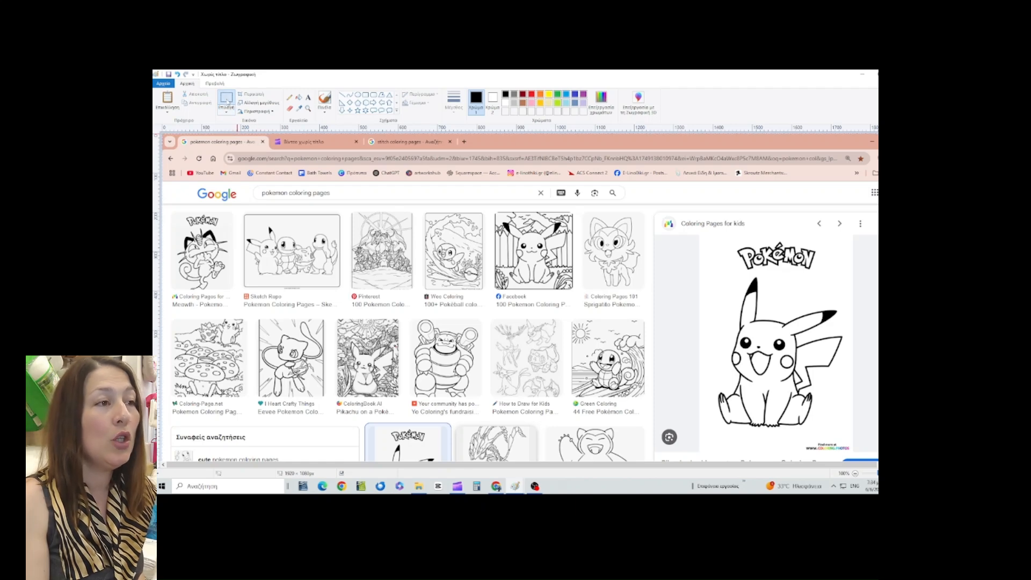
- Select the Pikachu drawing below the Pokémon title with a rectangular selection and crop the screenshot to it
{"action": "left_click", "coordinate": [226, 101]}
{"action": "mouse_move", "coordinate": [704, 269]}
{"action": "left_mouse_down"}
{"action": "mouse_move", "coordinate": [838, 318]}
{"action": "mouse_move", "coordinate": [852, 431]}
{"action": "left_mouse_up"}
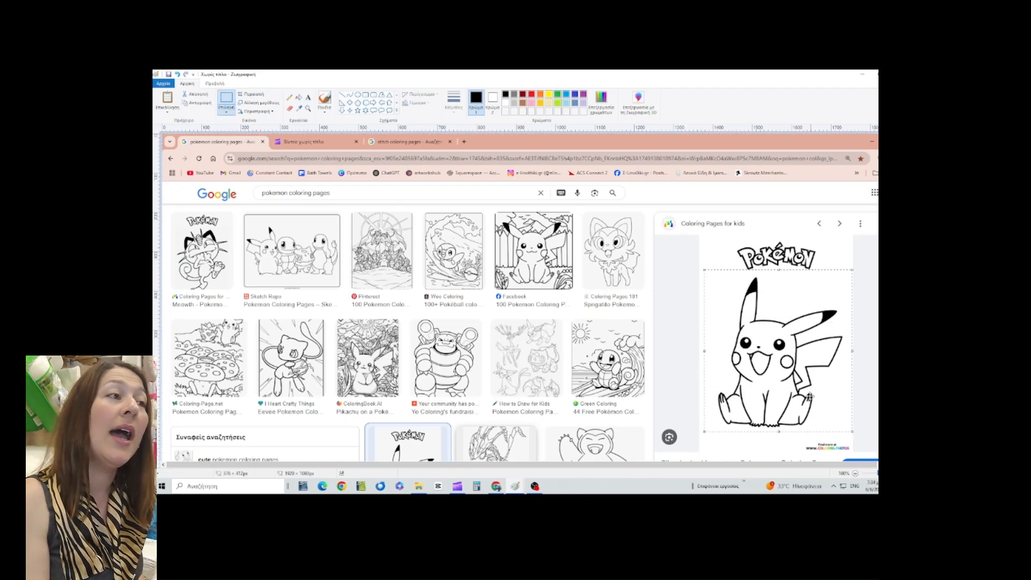
{"action": "left_click_drag", "start_coordinate": [799, 371], "coordinate": [418, 314]}
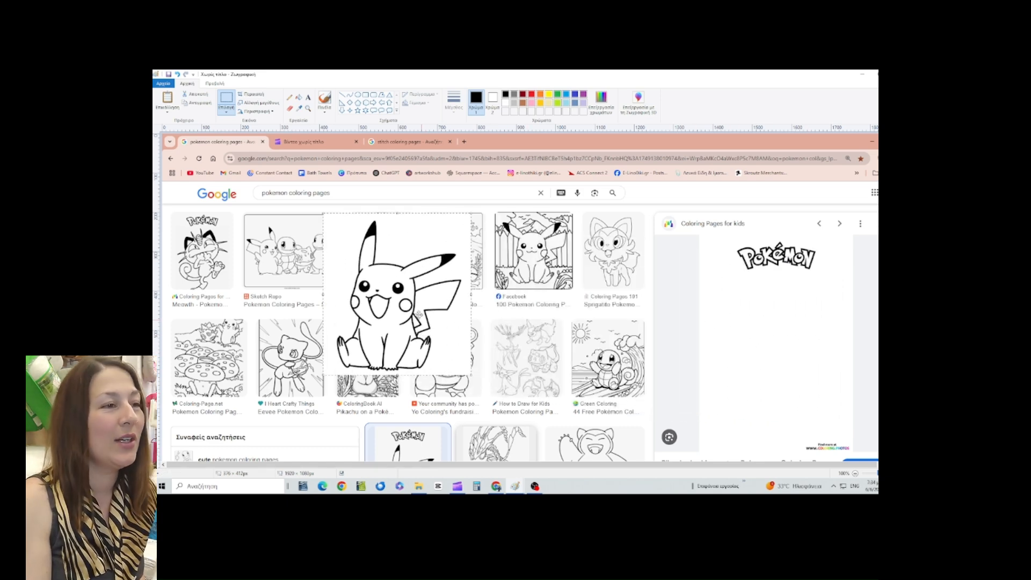
{"action": "left_click", "coordinate": [251, 96]}
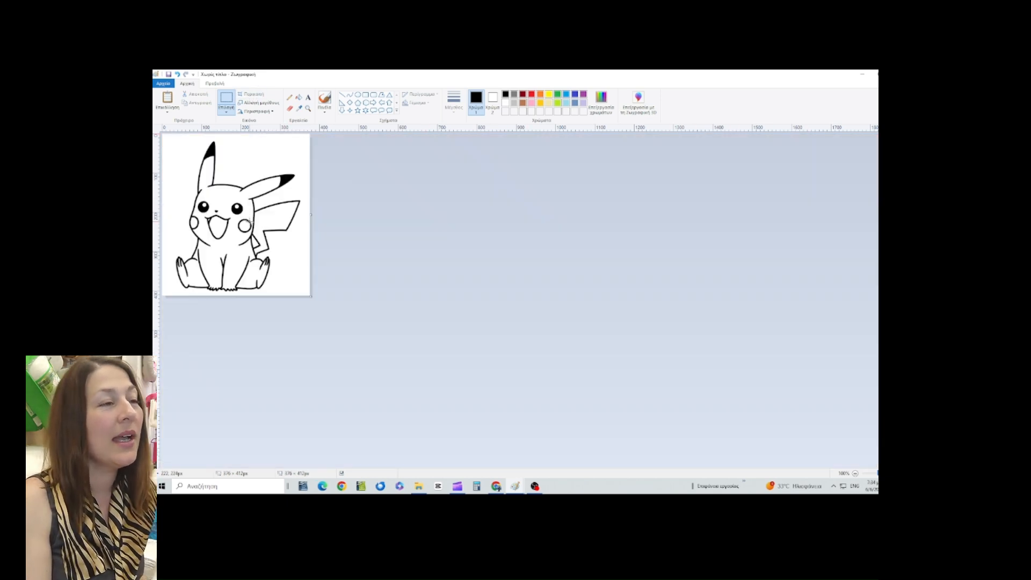
- Enlarge the Stitch drawing's canvas to about 1046 × 715 px and move the scenery beside Stitch into the blank lower right area
{"action": "left_click", "coordinate": [515, 486]}
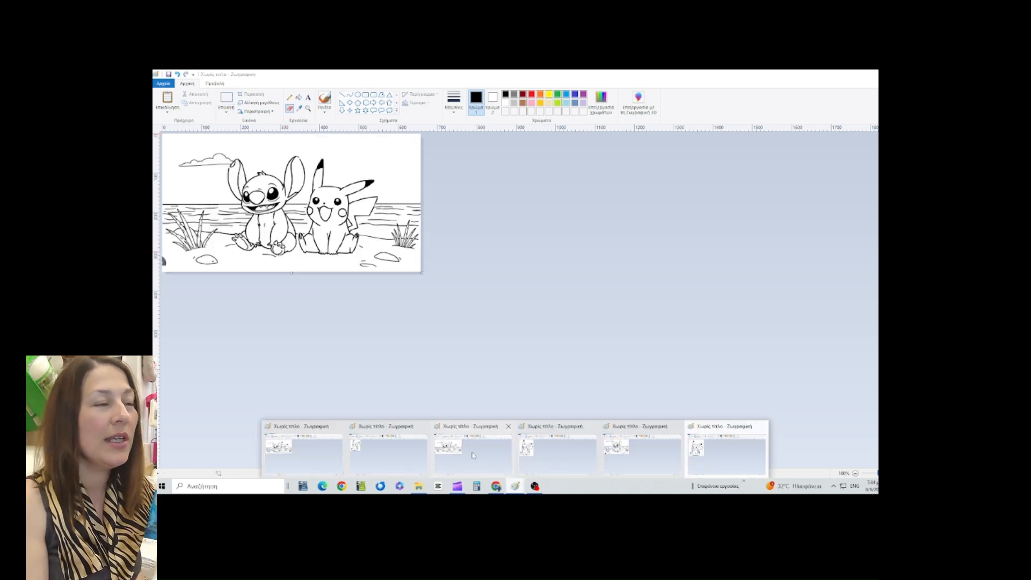
{"action": "left_click", "coordinate": [632, 456]}
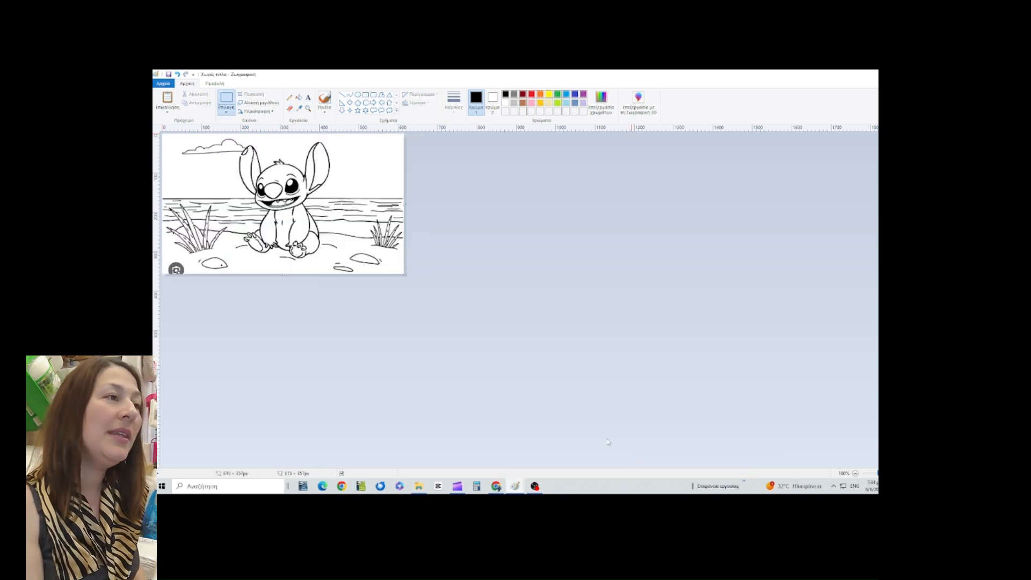
{"action": "left_click_drag", "start_coordinate": [407, 203], "coordinate": [573, 210]}
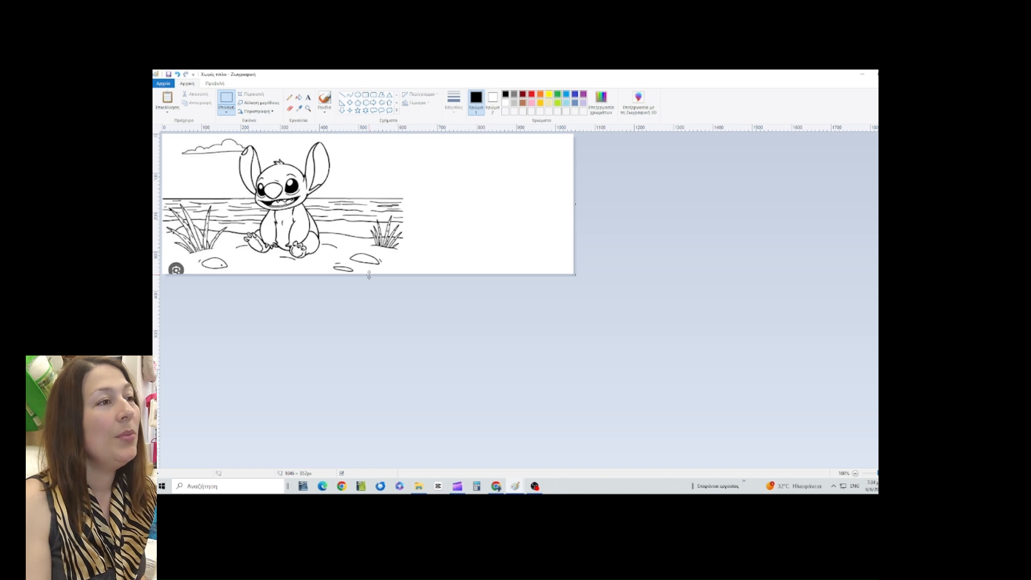
{"action": "left_click_drag", "start_coordinate": [369, 274], "coordinate": [368, 414]}
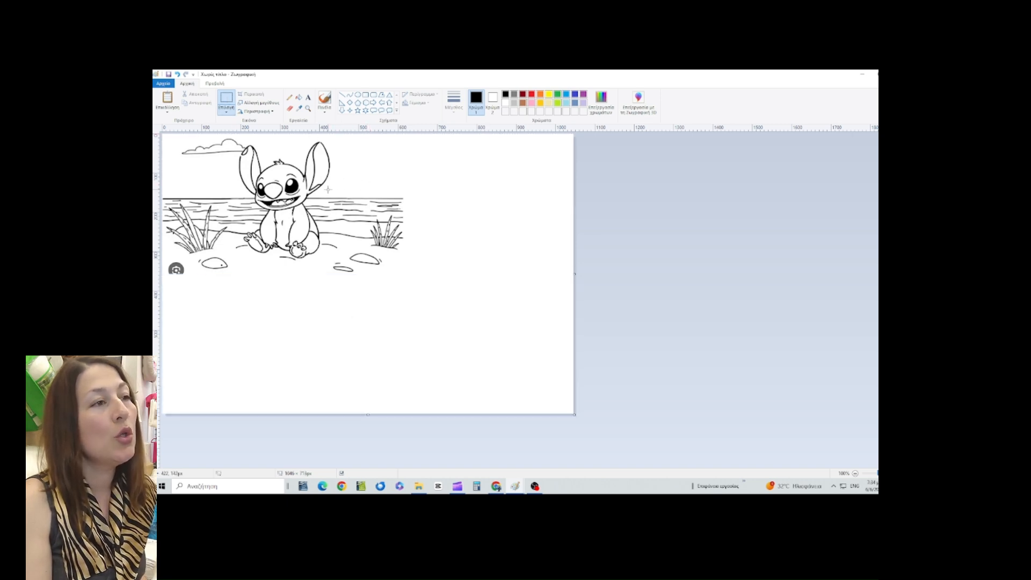
{"action": "left_click_drag", "start_coordinate": [333, 146], "coordinate": [448, 298]}
{"action": "left_click_drag", "start_coordinate": [423, 265], "coordinate": [517, 350]}
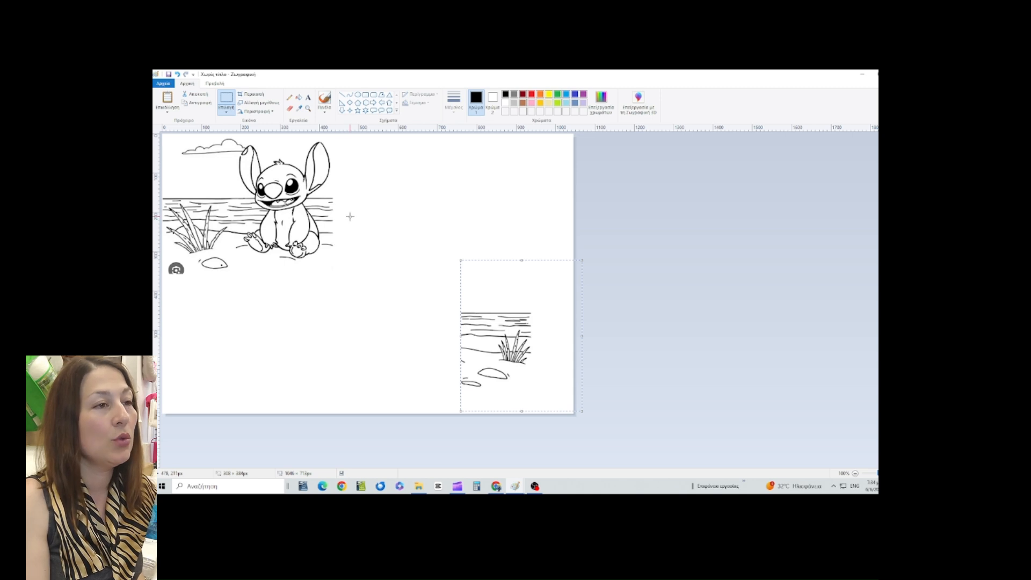
- Trace around Pikachu's outline with a free-form selection in the separate Pikachu drawing and copy it
{"action": "left_click", "coordinate": [517, 487]}
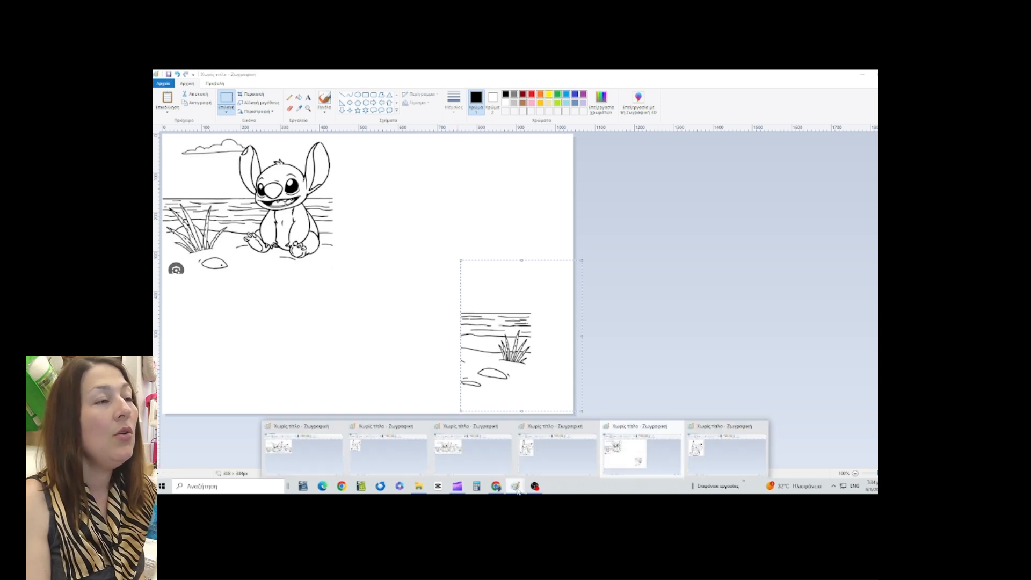
{"action": "left_click", "coordinate": [534, 469]}
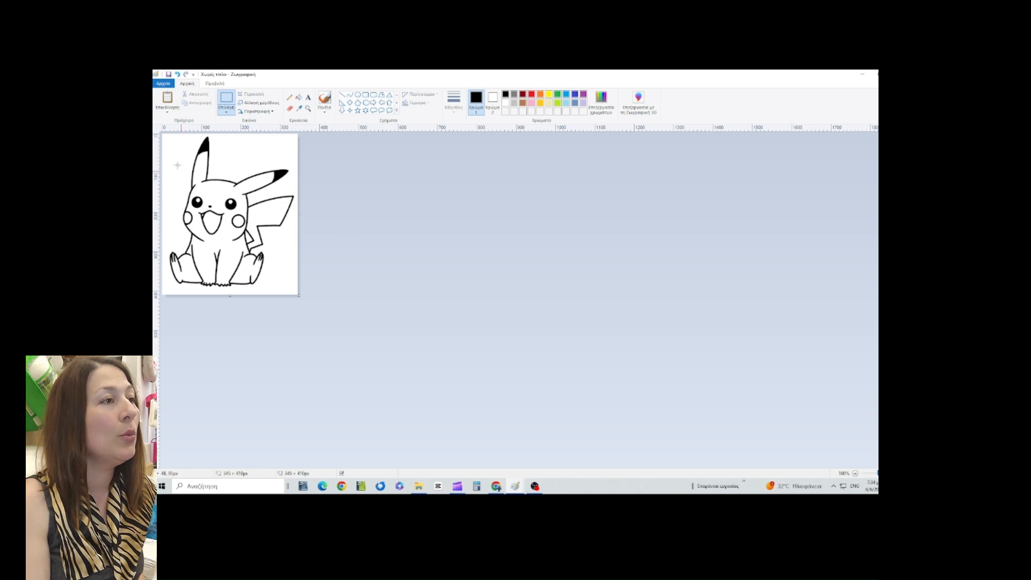
{"action": "left_click", "coordinate": [226, 111]}
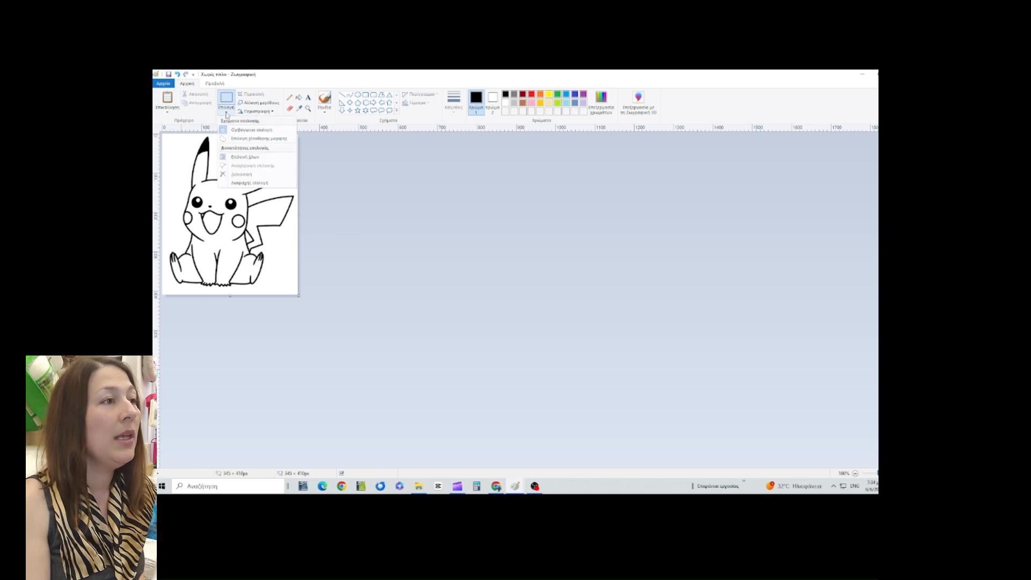
{"action": "left_click", "coordinate": [234, 138]}
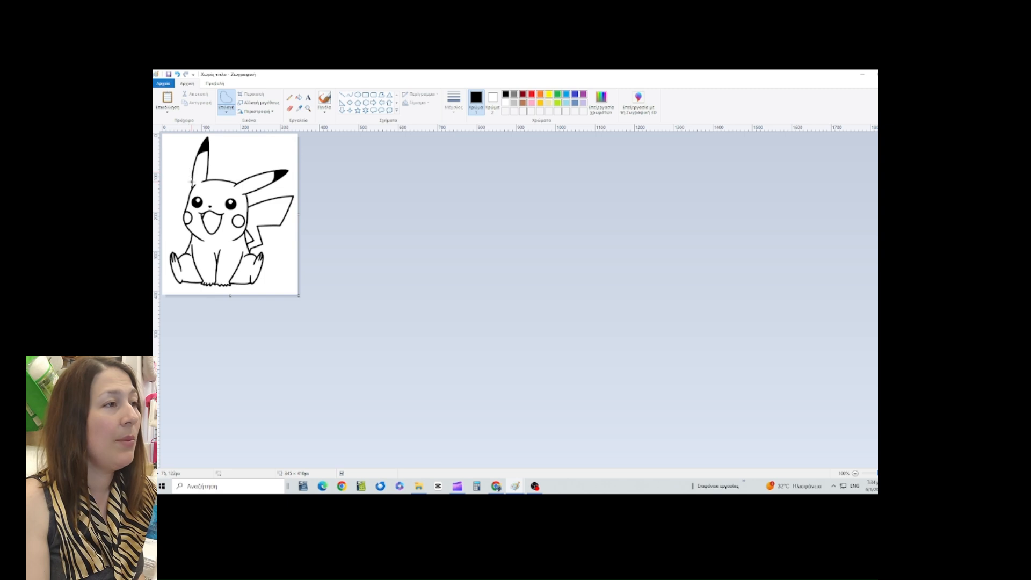
{"action": "mouse_move", "coordinate": [190, 181]}
{"action": "left_mouse_down"}
{"action": "mouse_move", "coordinate": [201, 137]}
{"action": "mouse_move", "coordinate": [240, 176]}
{"action": "mouse_move", "coordinate": [283, 167]}
{"action": "mouse_move", "coordinate": [284, 182]}
{"action": "mouse_move", "coordinate": [254, 196]}
{"action": "left_mouse_up"}
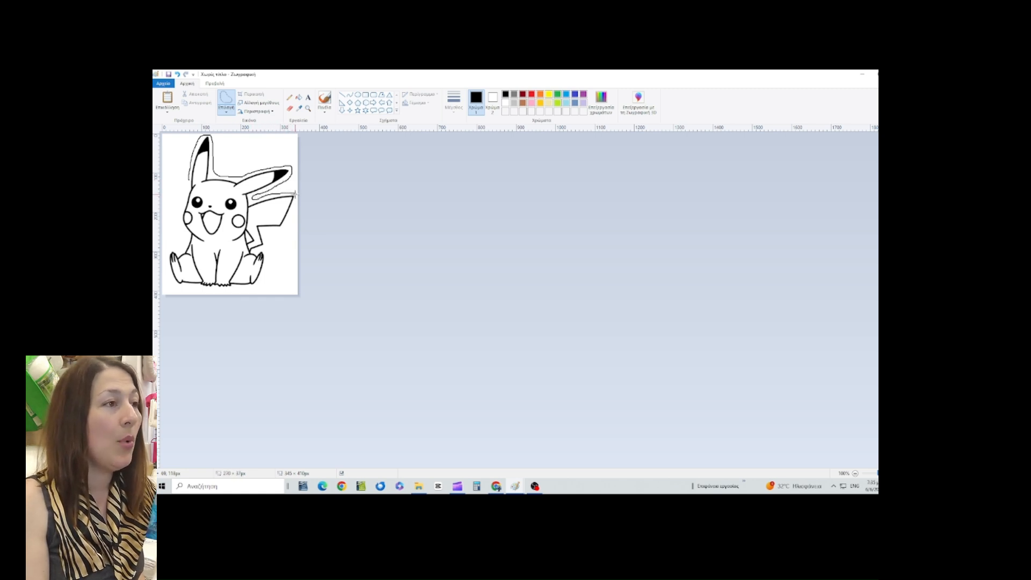
{"action": "left_click_drag", "start_coordinate": [293, 210], "coordinate": [287, 222]}
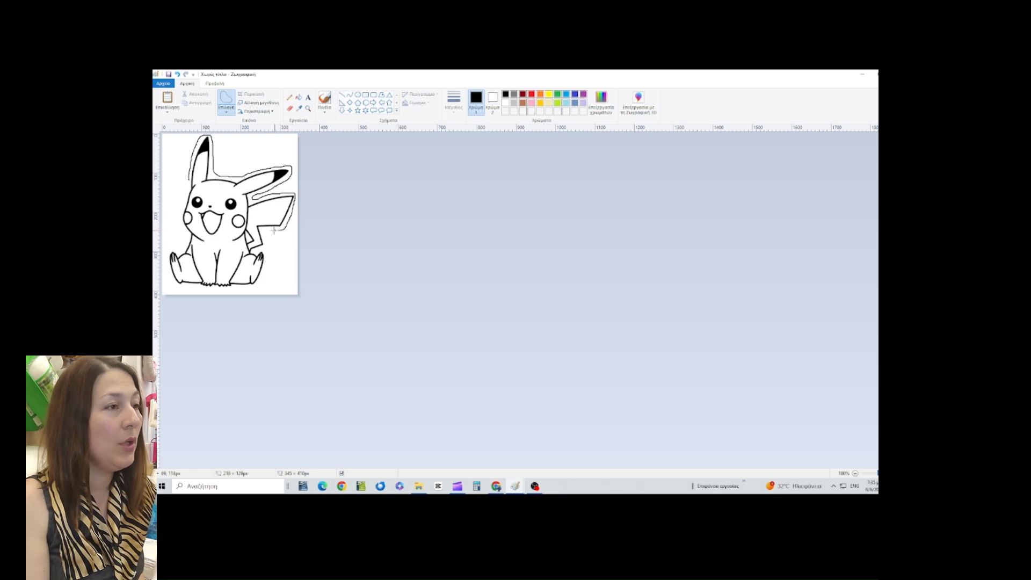
{"action": "mouse_move", "coordinate": [265, 273]}
{"action": "left_mouse_down"}
{"action": "mouse_move", "coordinate": [256, 289]}
{"action": "mouse_move", "coordinate": [195, 293]}
{"action": "mouse_move", "coordinate": [173, 285]}
{"action": "mouse_move", "coordinate": [167, 262]}
{"action": "left_mouse_up"}
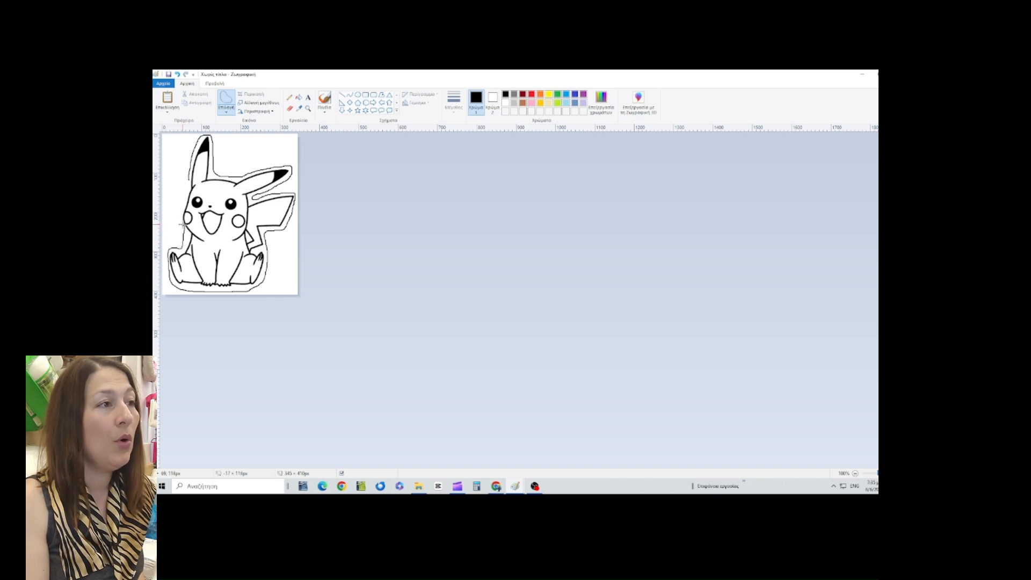
{"action": "left_click_drag", "start_coordinate": [182, 225], "coordinate": [188, 174]}
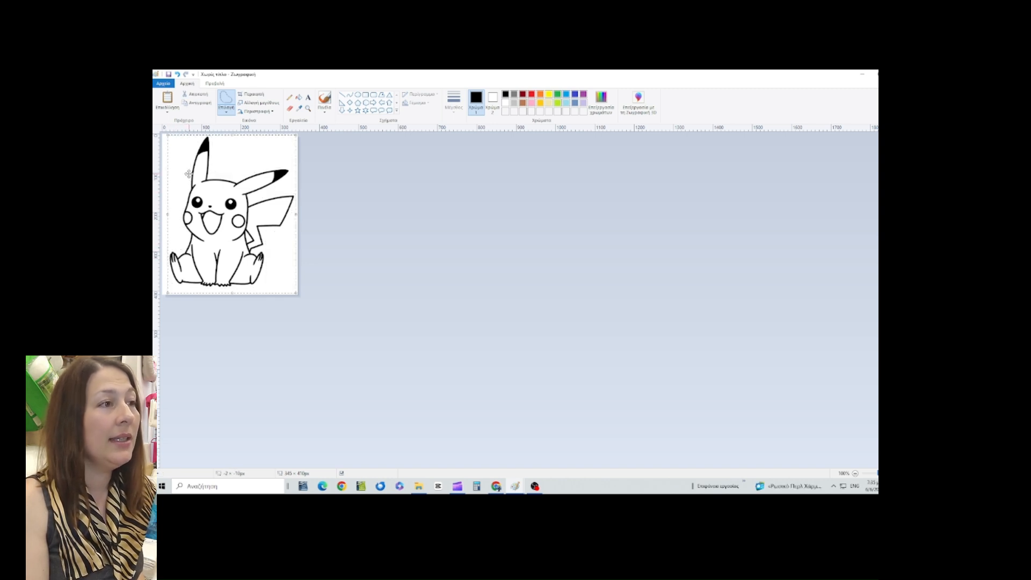
{"action": "right_click", "coordinate": [217, 202]}
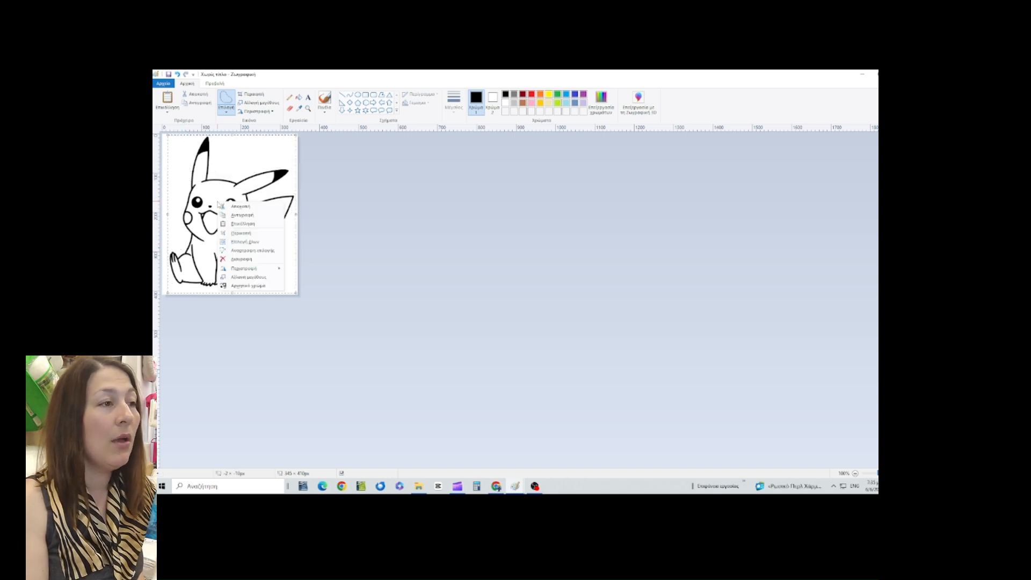
{"action": "left_click", "coordinate": [246, 216]}
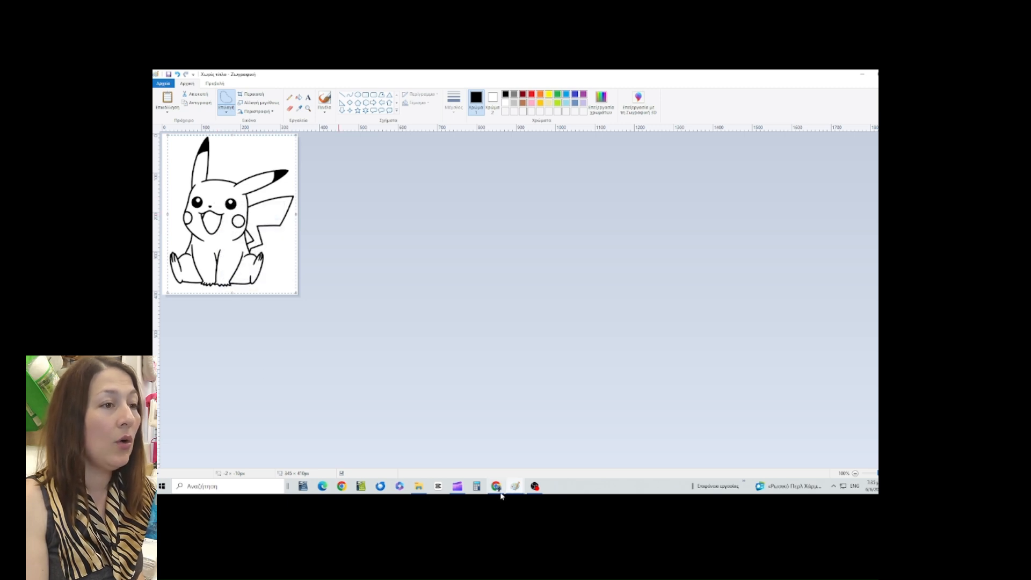
- Paste the copied Pikachu into the Stitch drawing and place it in the empty area just right of Stitch
{"action": "left_click", "coordinate": [517, 490]}
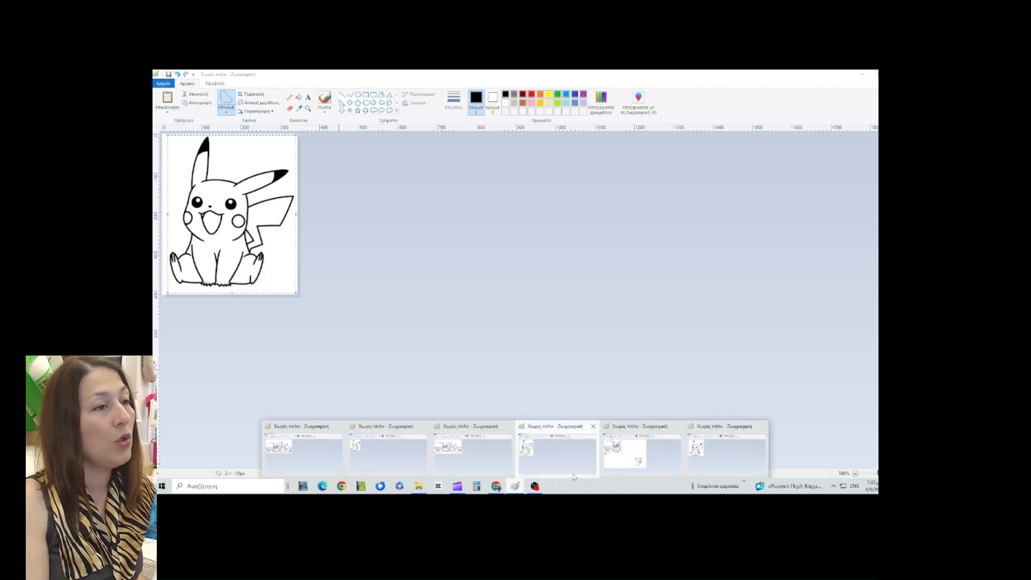
{"action": "left_click", "coordinate": [625, 454]}
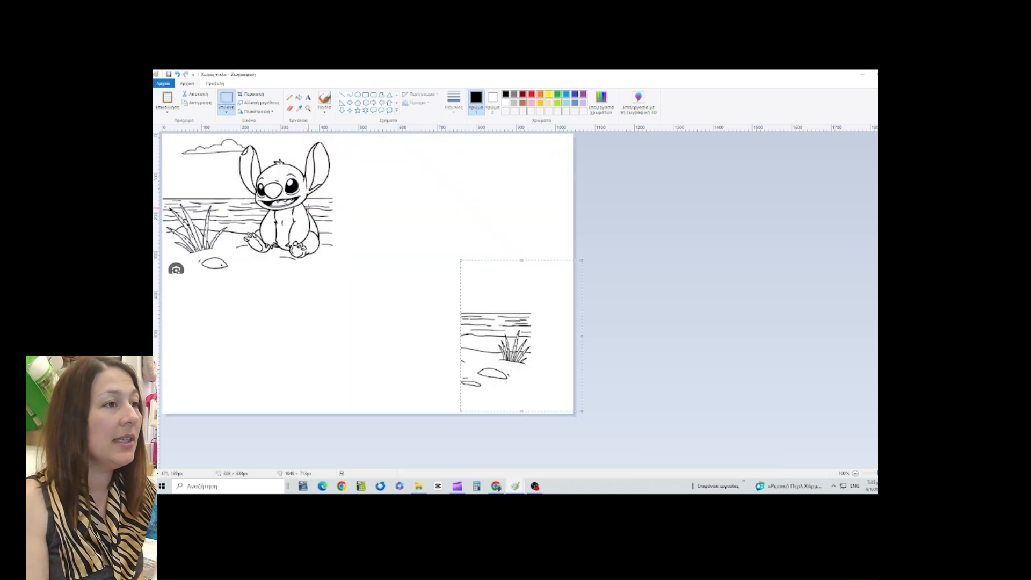
{"action": "right_click", "coordinate": [382, 198]}
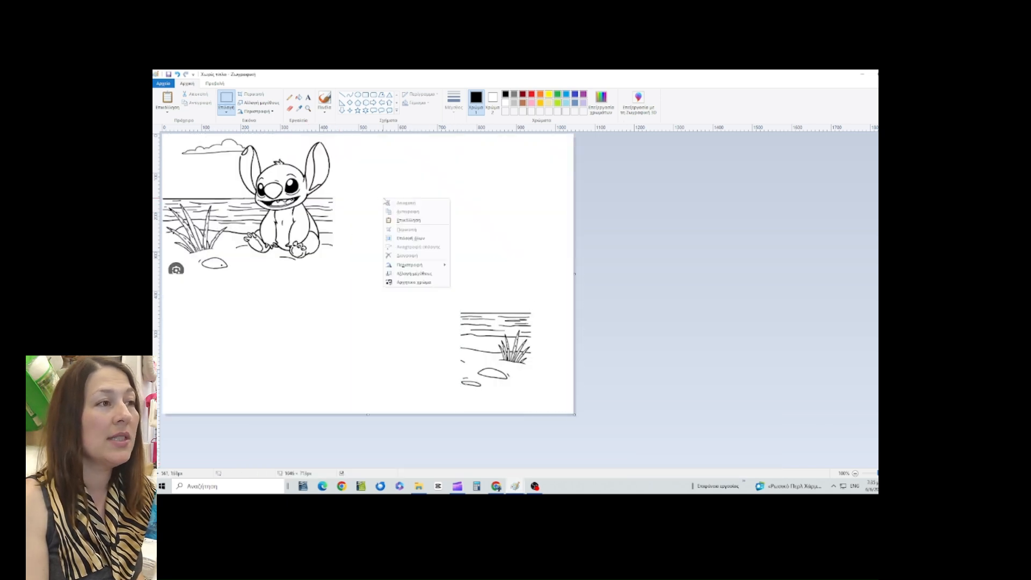
{"action": "left_click", "coordinate": [424, 224]}
{"action": "left_click_drag", "start_coordinate": [230, 235], "coordinate": [403, 225]}
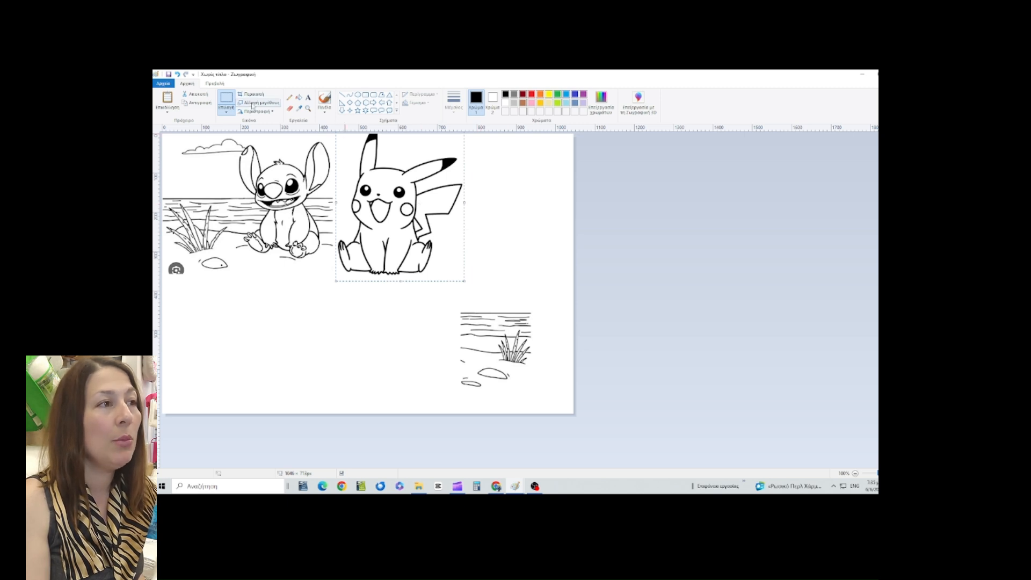
- Scale the pasted Pikachu to 90% twice in succession, keeping its proportions, and reposition it close beside Stitch
{"action": "left_click", "coordinate": [253, 103]}
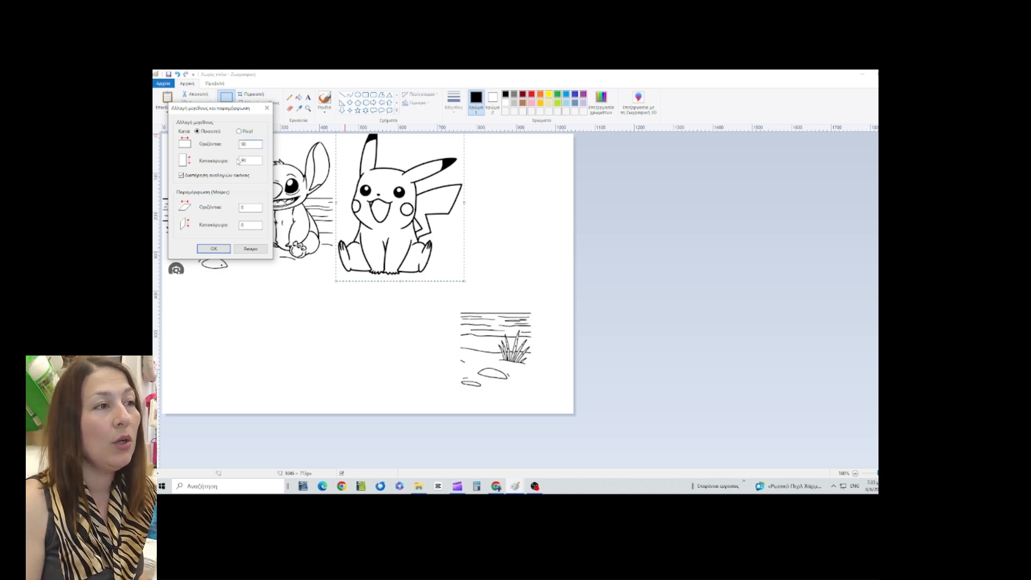
{"action": "left_click", "coordinate": [213, 248]}
{"action": "mouse_move", "coordinate": [398, 224]}
{"action": "left_mouse_down"}
{"action": "mouse_move", "coordinate": [392, 234]}
{"action": "mouse_move", "coordinate": [400, 231]}
{"action": "left_mouse_up"}
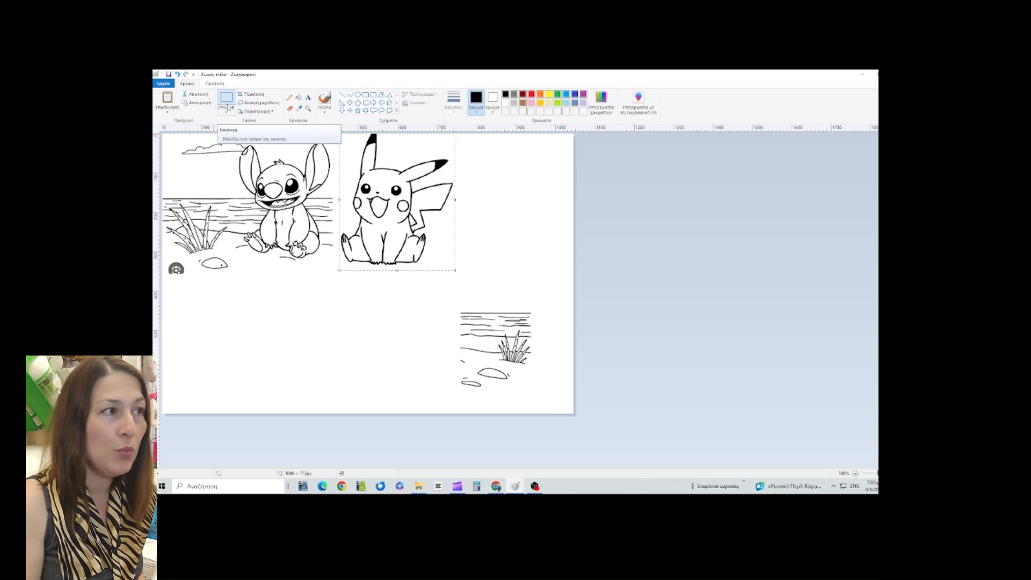
{"action": "left_click", "coordinate": [253, 102]}
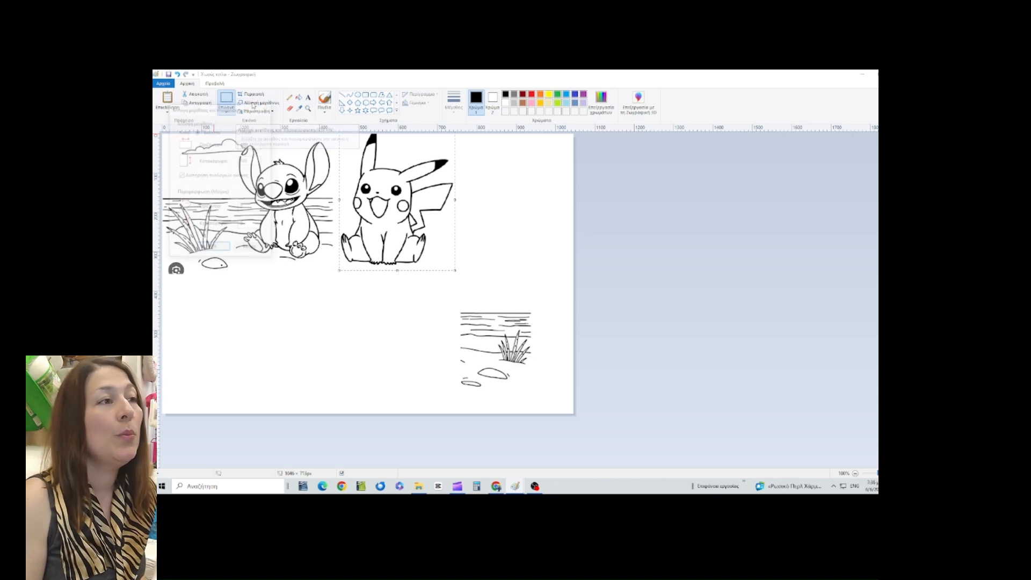
{"action": "double_click", "coordinate": [250, 143]}
{"action": "type", "text": "90"}
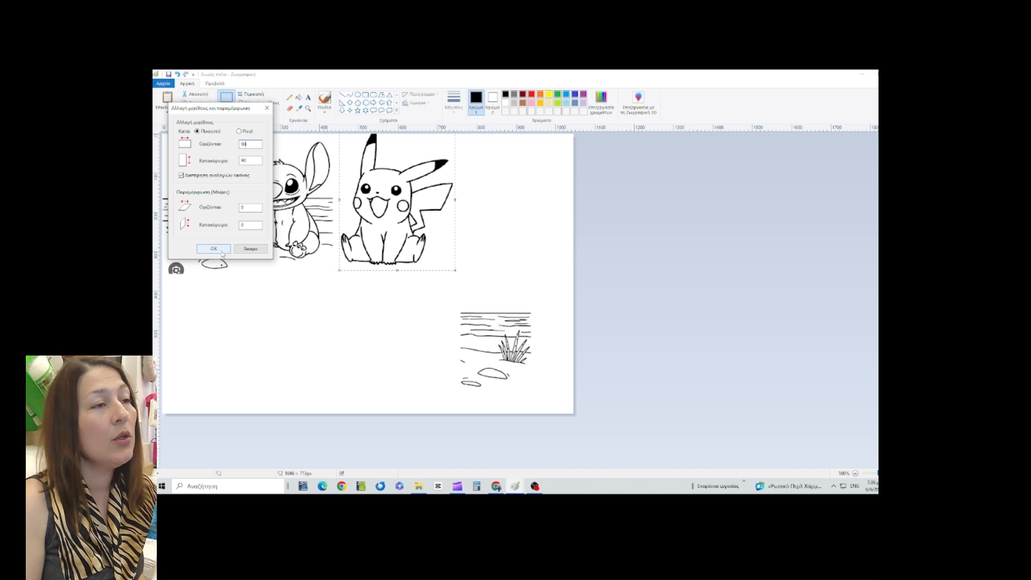
{"action": "left_click", "coordinate": [214, 248]}
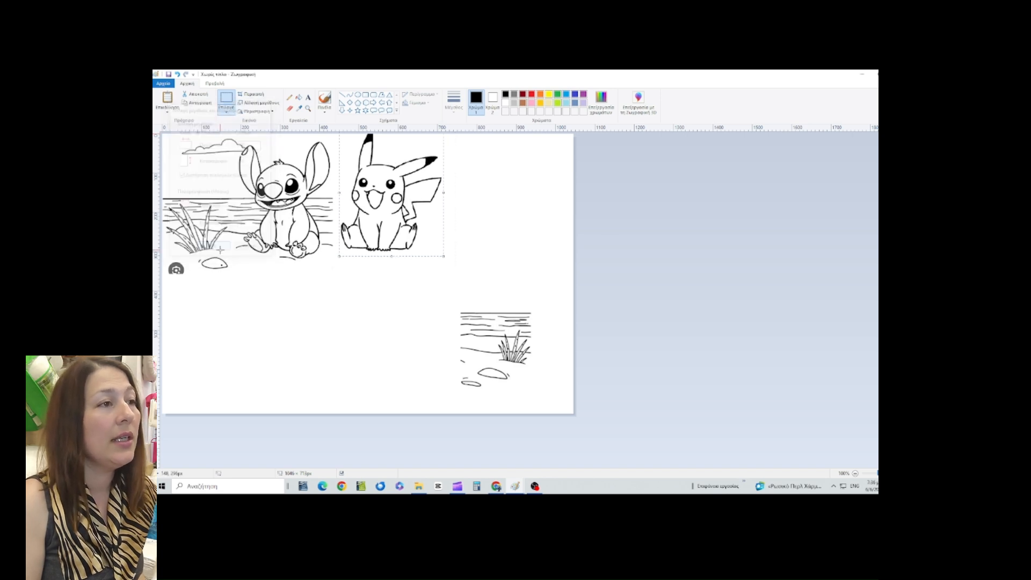
{"action": "mouse_move", "coordinate": [399, 222]}
{"action": "left_mouse_down"}
{"action": "mouse_move", "coordinate": [301, 225]}
{"action": "mouse_move", "coordinate": [396, 225]}
{"action": "left_mouse_up"}
- Turn on transparent selection and move Pikachu right up against Stitch's side
{"action": "left_click", "coordinate": [226, 108]}
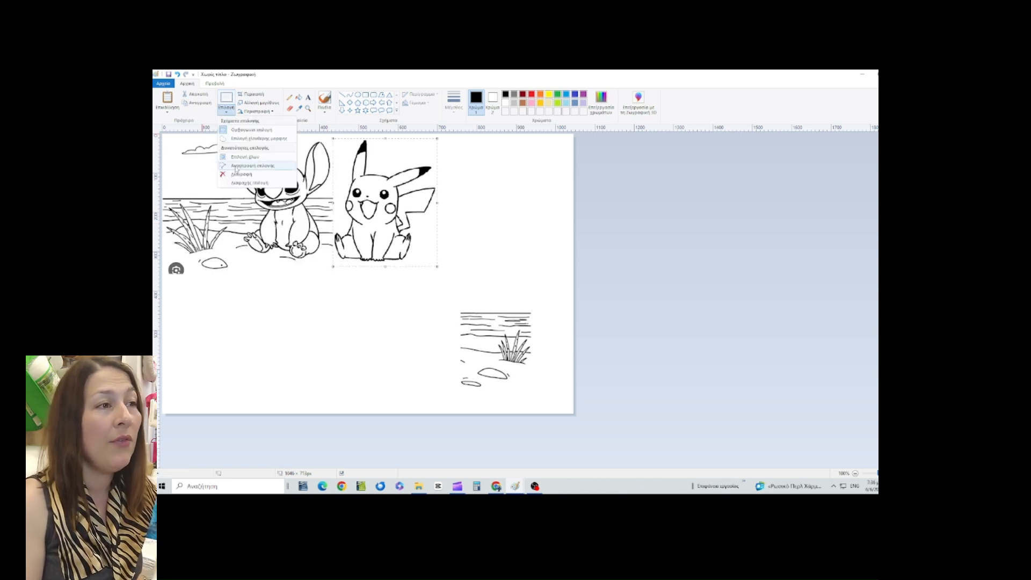
{"action": "left_click", "coordinate": [243, 183]}
{"action": "left_click_drag", "start_coordinate": [376, 212], "coordinate": [362, 210]}
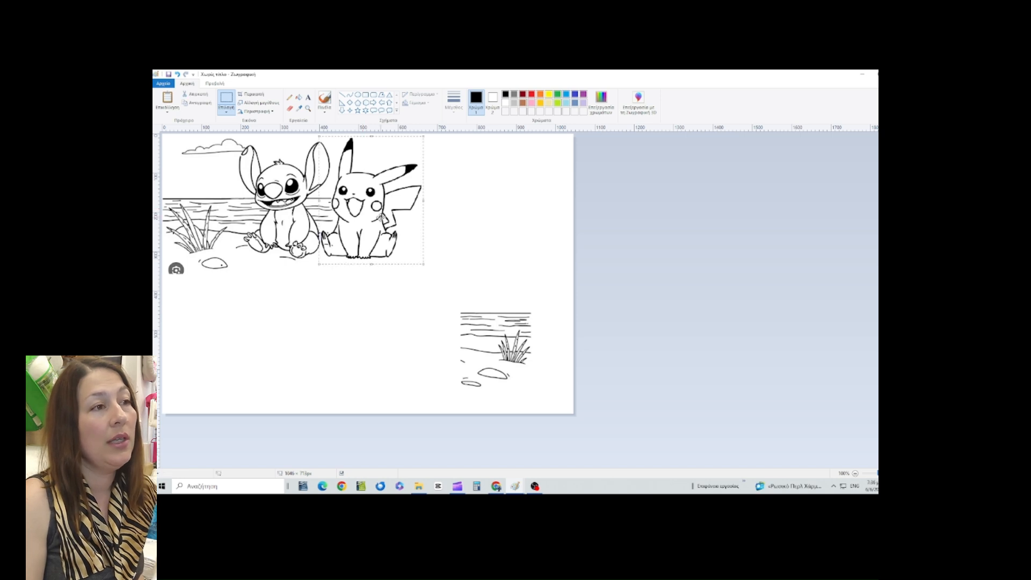
- Deselect Pikachu, then move the detached sea, grass and stones piece up into the empty area right of Pikachu
{"action": "left_click", "coordinate": [469, 235]}
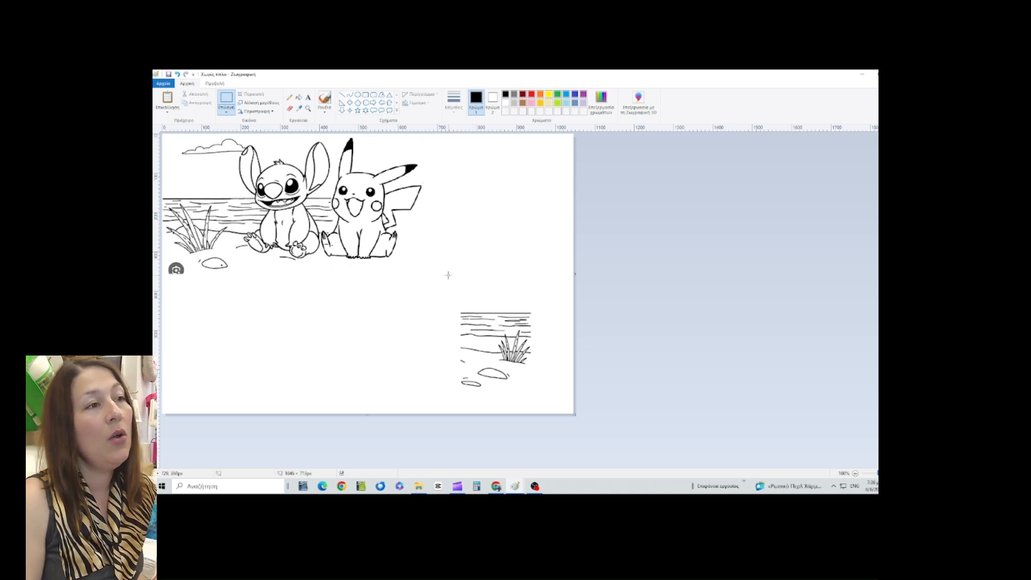
{"action": "left_click_drag", "start_coordinate": [448, 275], "coordinate": [540, 400]}
{"action": "mouse_move", "coordinate": [513, 369]}
{"action": "left_mouse_down"}
{"action": "mouse_move", "coordinate": [458, 250]}
{"action": "mouse_move", "coordinate": [485, 253]}
{"action": "left_mouse_up"}
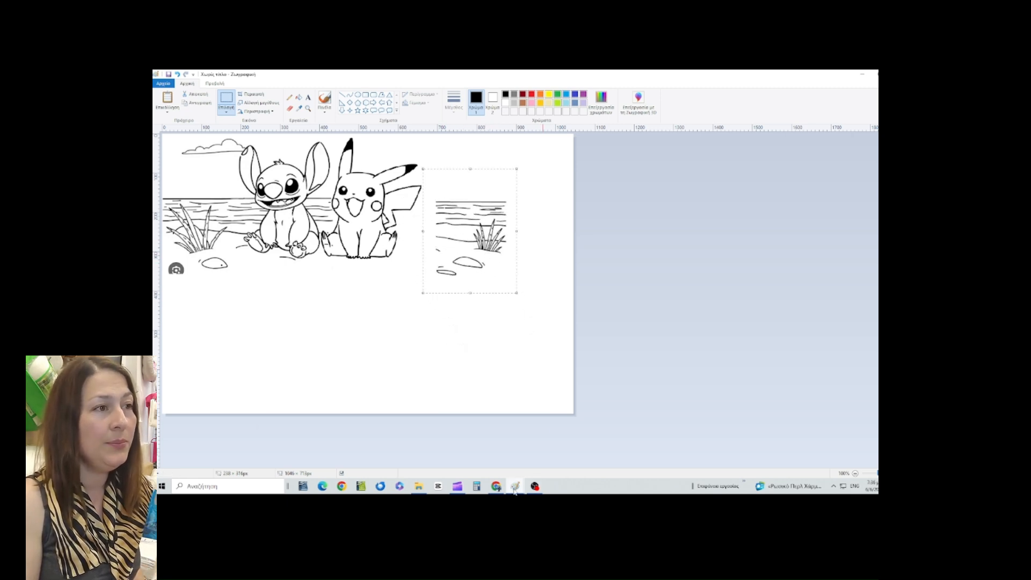
{"action": "mouse_move", "coordinate": [516, 493]}
{"action": "mouse_move", "coordinate": [488, 456]}
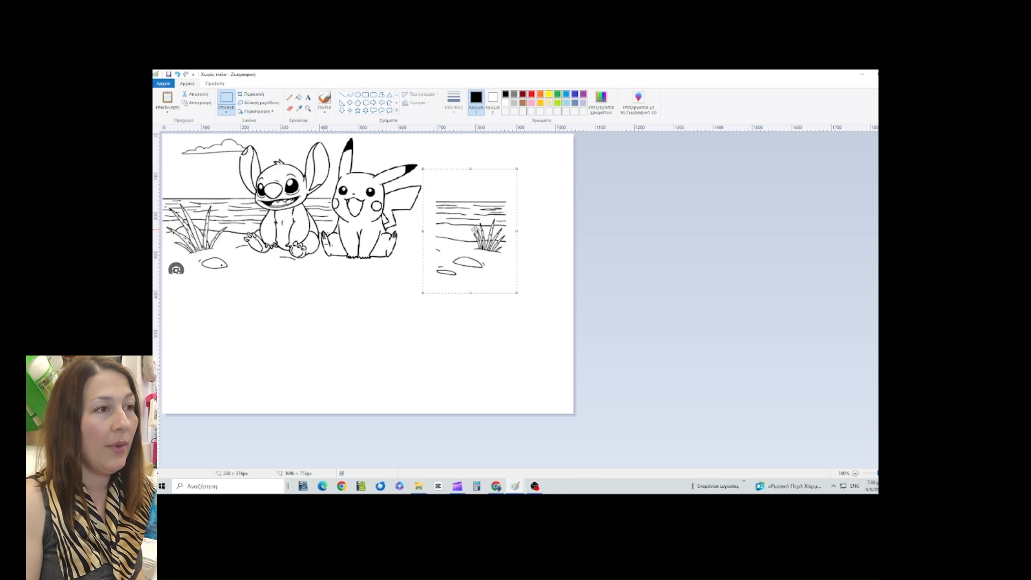
{"action": "left_click", "coordinate": [450, 321]}
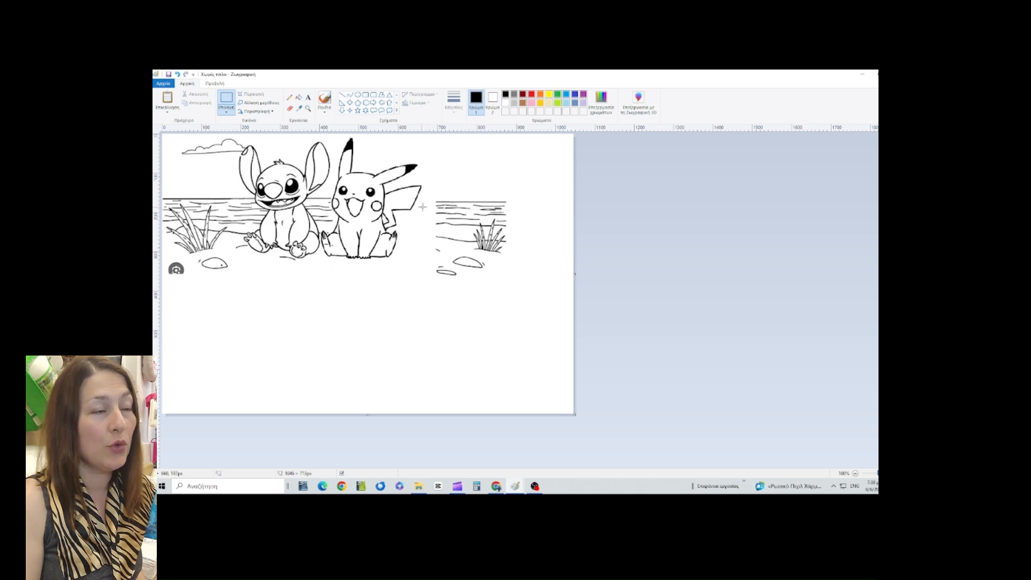
- Reselect the sea and grass piece more tightly, turn off transparent selection, and align its horizon with the sea line beside Pikachu's tail
{"action": "left_click_drag", "start_coordinate": [429, 196], "coordinate": [540, 294]}
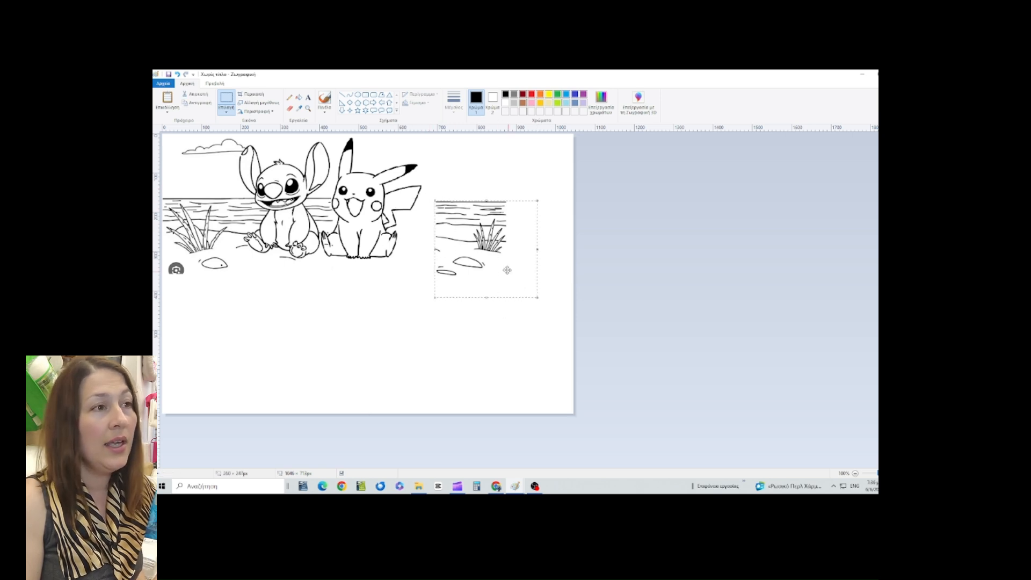
{"action": "mouse_move", "coordinate": [490, 249]}
{"action": "left_mouse_down"}
{"action": "mouse_move", "coordinate": [444, 242]}
{"action": "mouse_move", "coordinate": [492, 242]}
{"action": "left_mouse_up"}
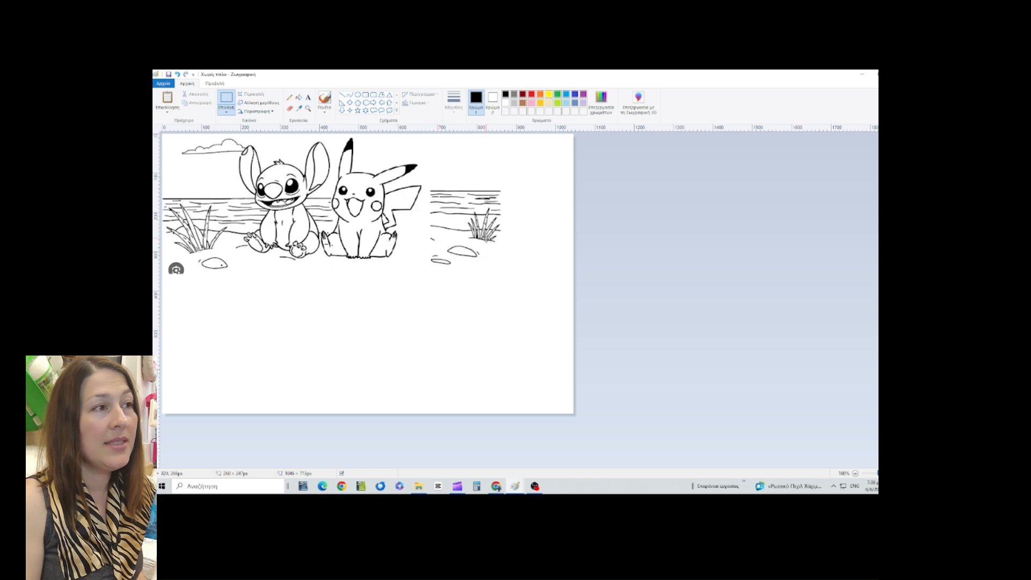
{"action": "left_click", "coordinate": [228, 113]}
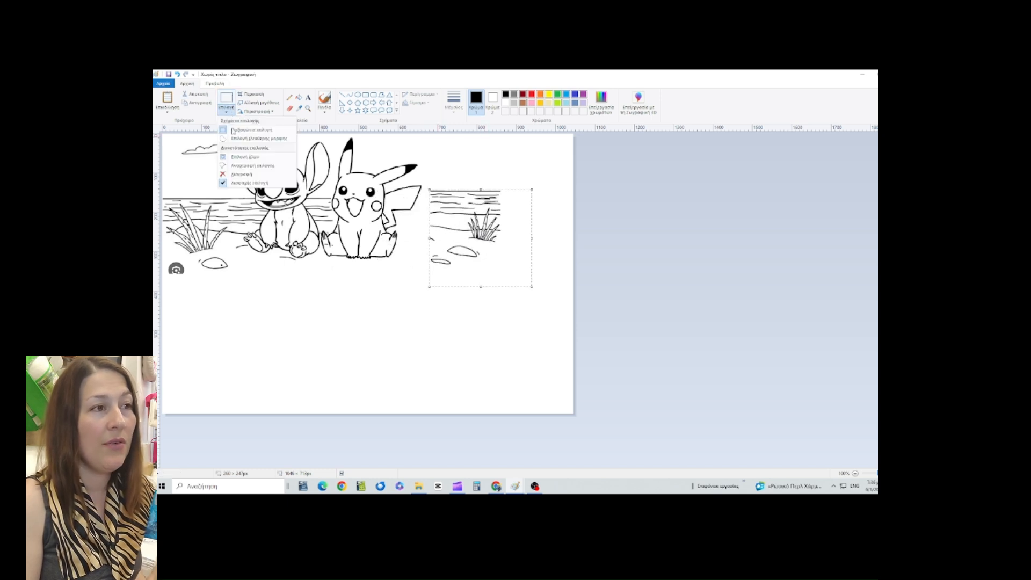
{"action": "left_click", "coordinate": [245, 183]}
{"action": "mouse_move", "coordinate": [466, 244]}
{"action": "left_mouse_down"}
{"action": "mouse_move", "coordinate": [341, 248]}
{"action": "mouse_move", "coordinate": [449, 252]}
{"action": "left_mouse_up"}
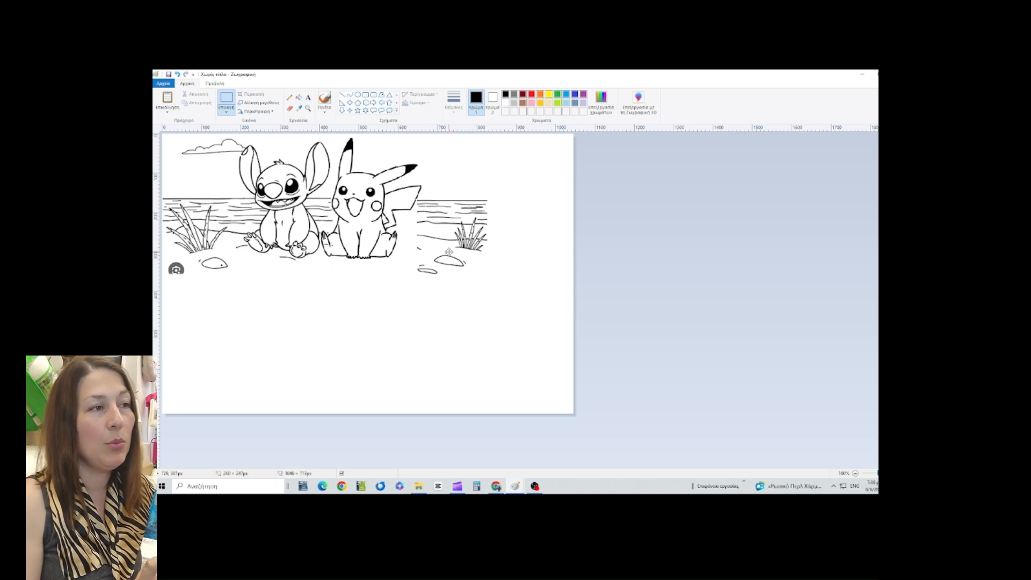
{"action": "left_click_drag", "start_coordinate": [449, 252], "coordinate": [449, 253]}
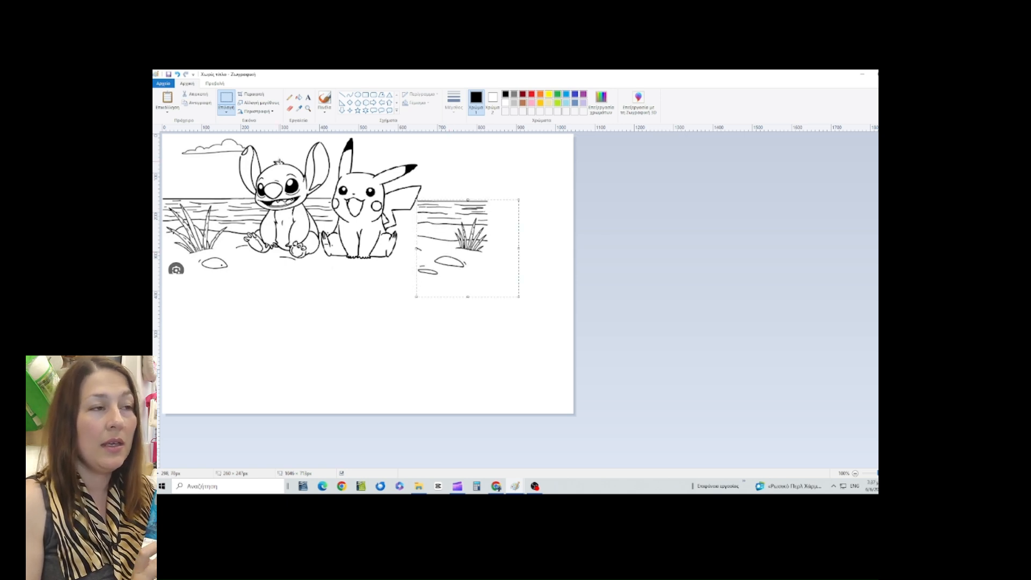
- Turn transparent selection back on and nudge the sea and grass piece slightly left and up to meet the scene's horizon
{"action": "left_click", "coordinate": [226, 112]}
{"action": "left_click", "coordinate": [252, 183]}
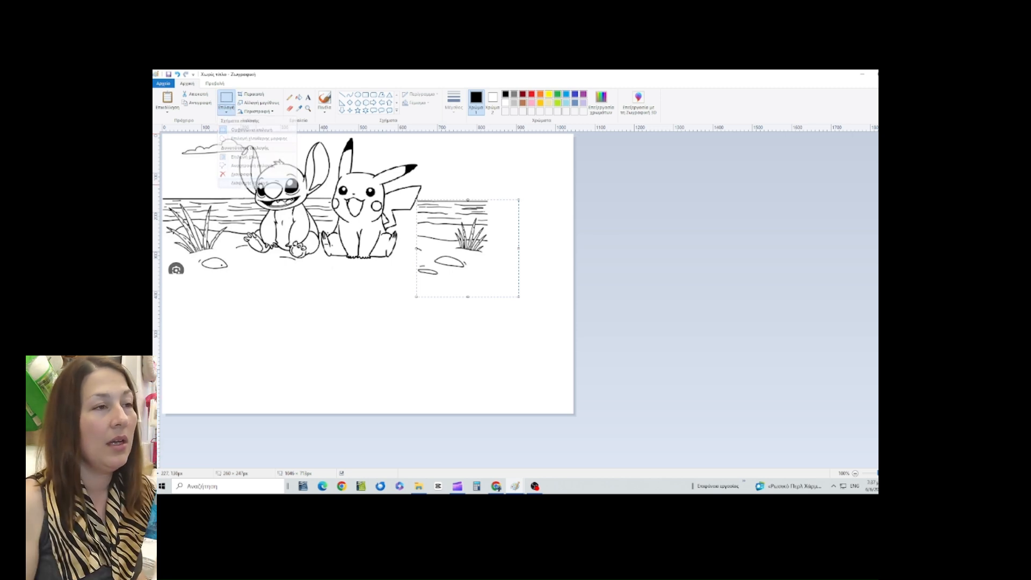
{"action": "left_click_drag", "start_coordinate": [448, 240], "coordinate": [445, 239]}
{"action": "left_click", "coordinate": [395, 321]}
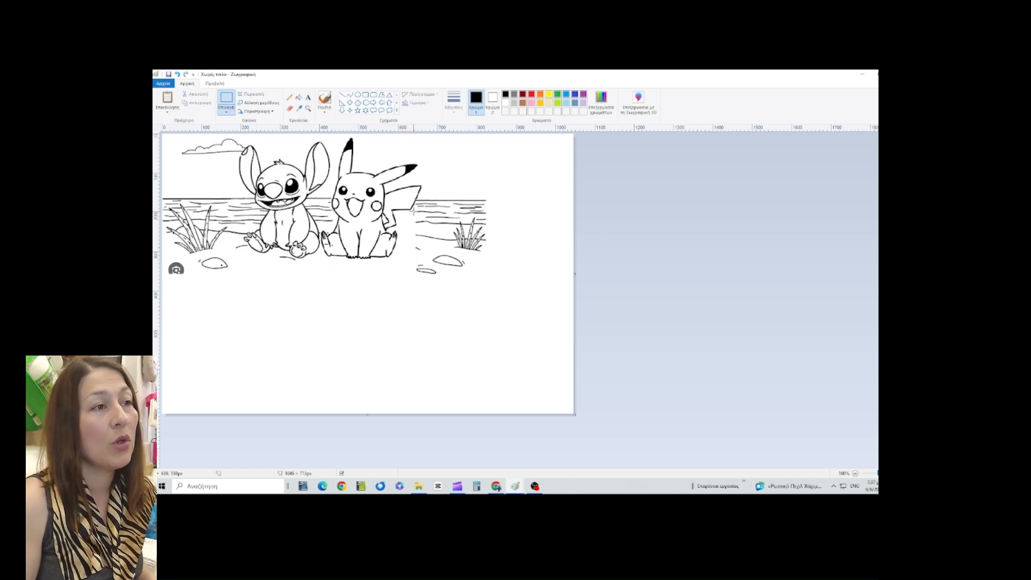
- Select the lower waves, grass and stones below the horizon line and shift them about 50 px left toward Pikachu's leg
{"action": "left_click_drag", "start_coordinate": [413, 210], "coordinate": [495, 294]}
{"action": "left_click_drag", "start_coordinate": [477, 256], "coordinate": [457, 256]}
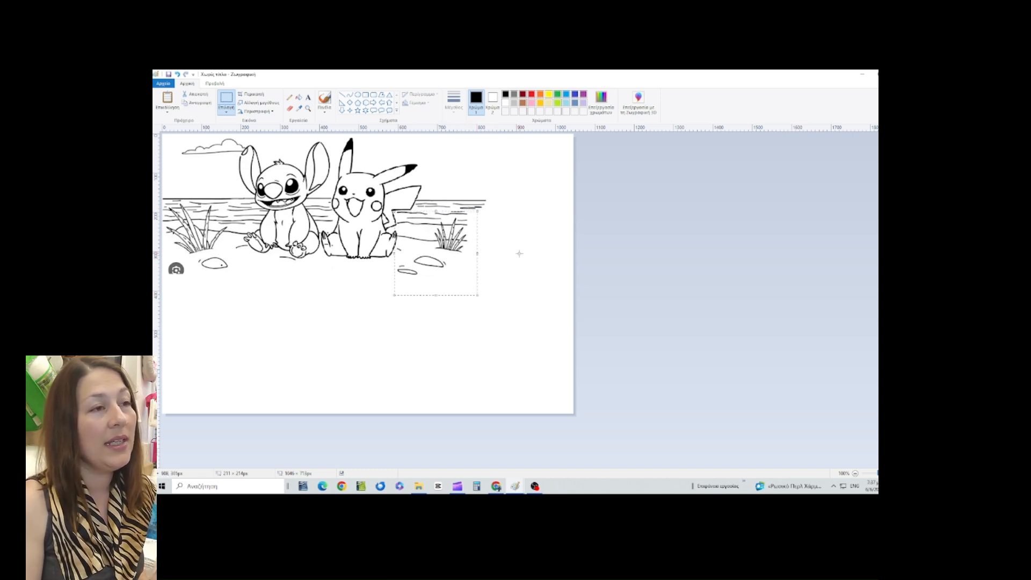
{"action": "left_click", "coordinate": [519, 253]}
- Select and delete the leftover sea lines sticking out past the right end of the shifted grass and waves
{"action": "mouse_move", "coordinate": [460, 181]}
{"action": "left_mouse_down"}
{"action": "mouse_move", "coordinate": [473, 205]}
{"action": "mouse_move", "coordinate": [460, 177]}
{"action": "left_mouse_up"}
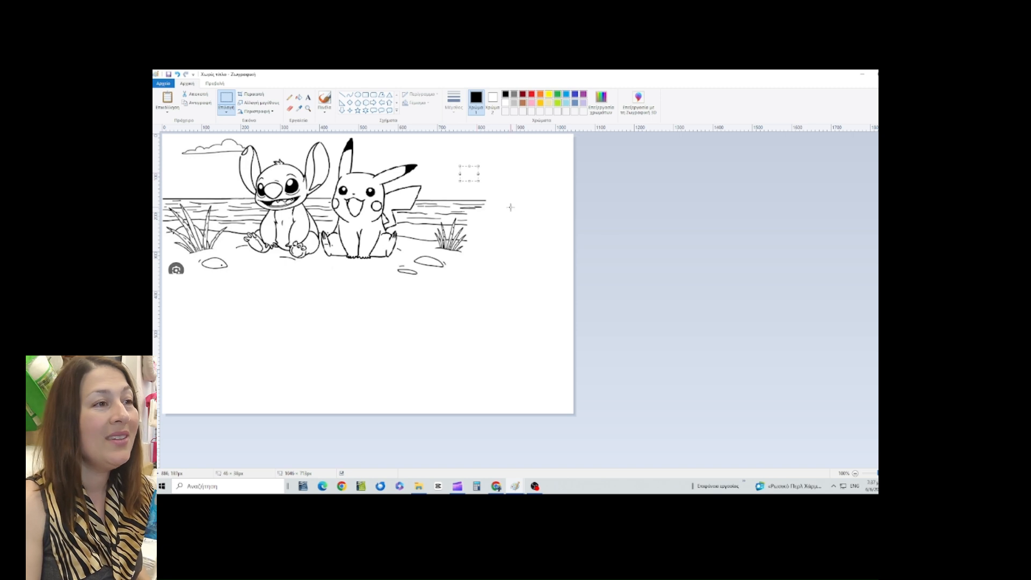
{"action": "mouse_move", "coordinate": [498, 225]}
{"action": "left_mouse_down"}
{"action": "mouse_move", "coordinate": [466, 209]}
{"action": "mouse_move", "coordinate": [468, 184]}
{"action": "left_mouse_up"}
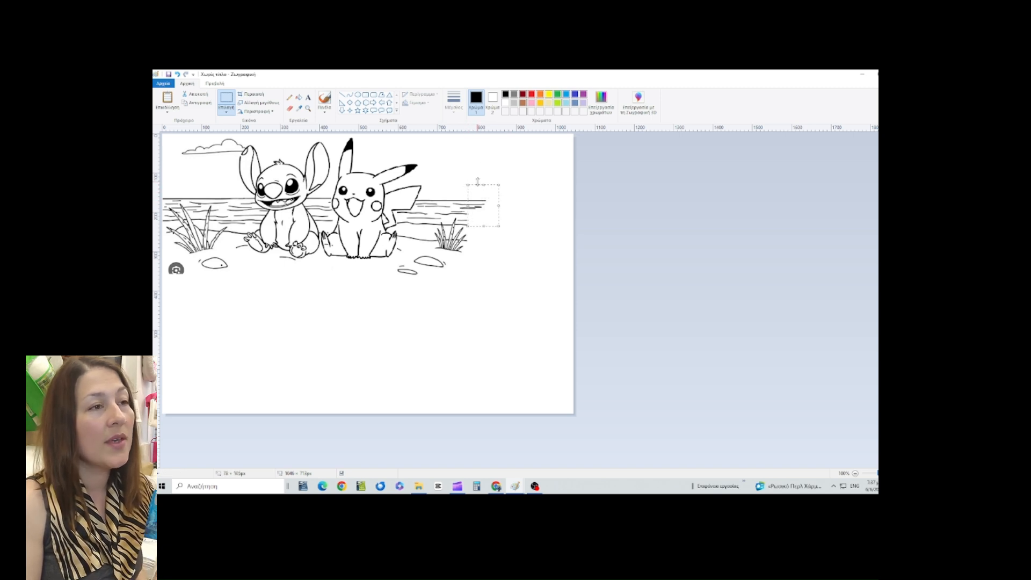
{"action": "key", "text": "Delete"}
- Crop the canvas to the scene's right and lower edges, about 776 × 390 px, and delete the lens icon in the lower-left corner
{"action": "left_click_drag", "start_coordinate": [574, 274], "coordinate": [467, 268]}
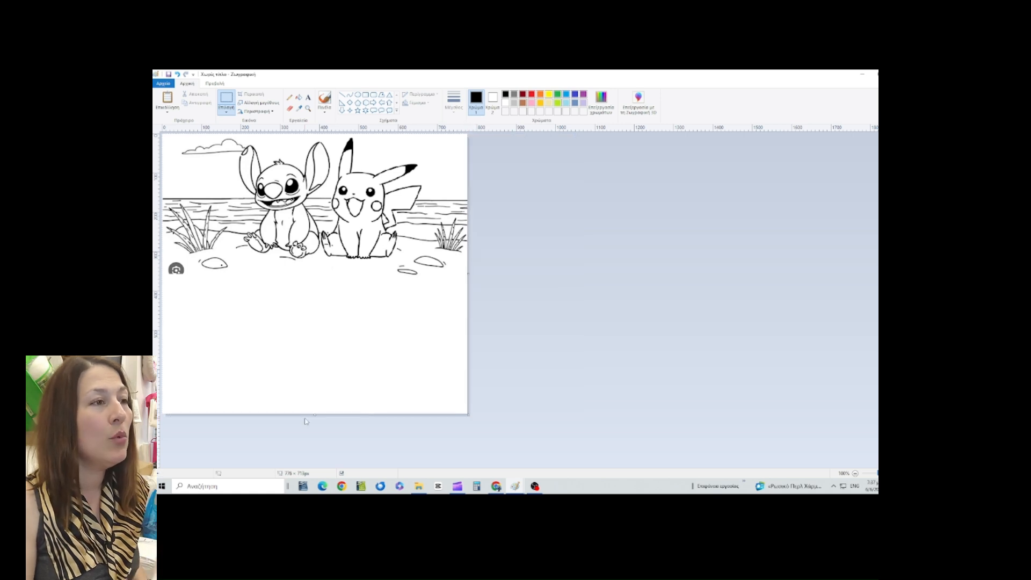
{"action": "left_click_drag", "start_coordinate": [315, 414], "coordinate": [317, 286]}
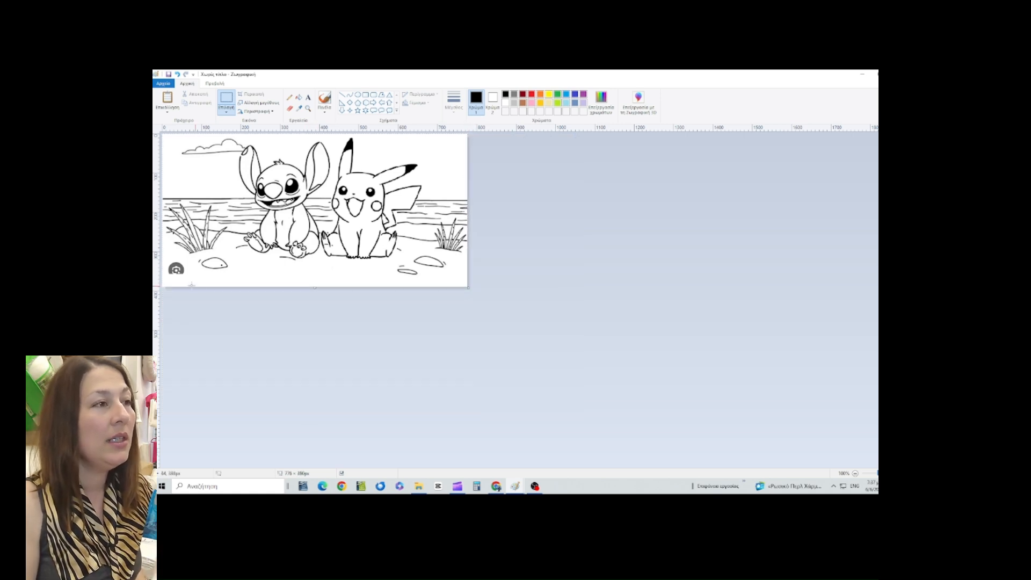
{"action": "left_click_drag", "start_coordinate": [186, 281], "coordinate": [162, 257]}
{"action": "key", "text": "Delete"}
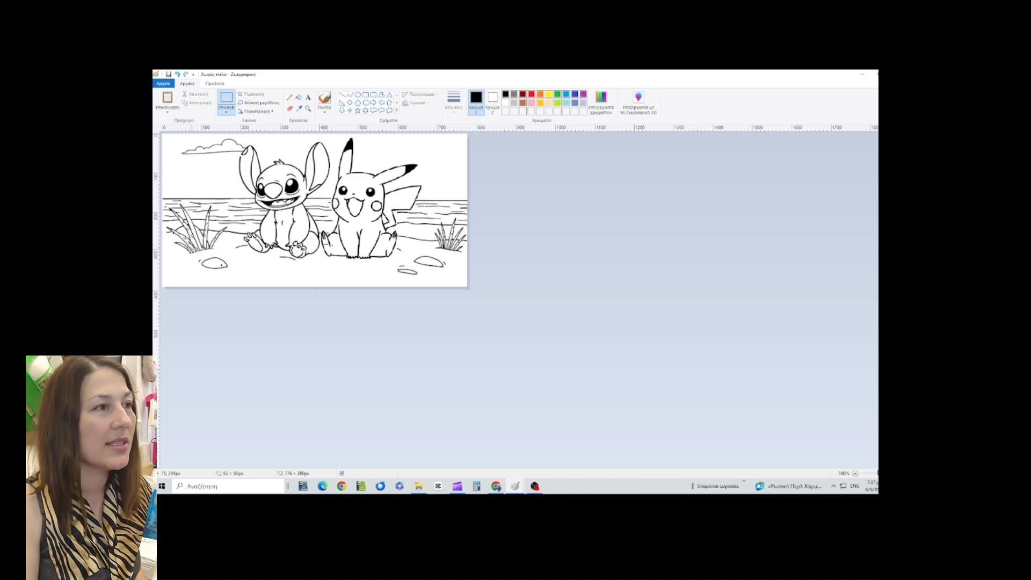